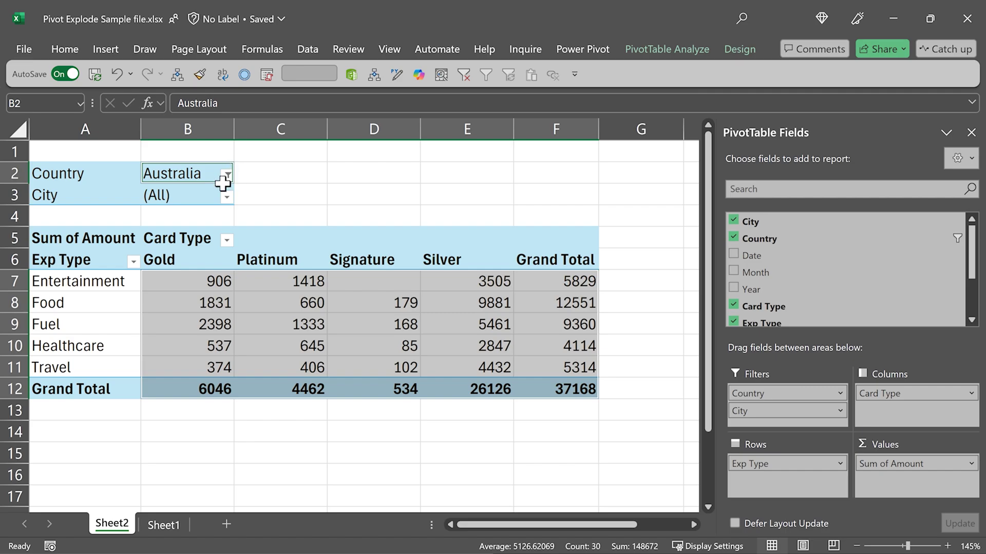
- Enable Select Multiple Items on the pivot's Country filter
{"action": "left_click", "coordinate": [226, 175]}
{"action": "left_click", "coordinate": [105, 413]}
{"action": "left_click", "coordinate": [168, 438]}
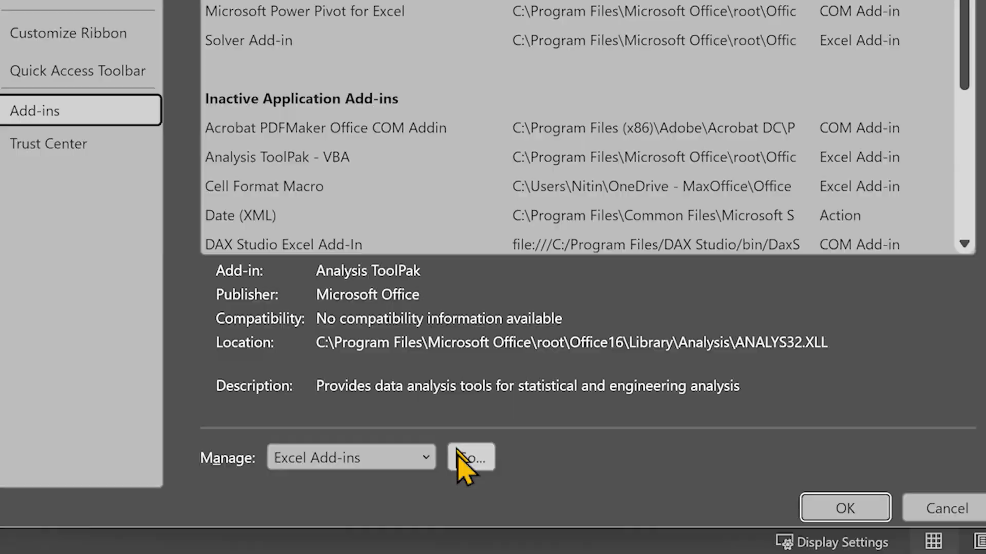
- Add the Maxoffice-Excel-Macros-Collection add-in through the Excel Add-ins manager
{"action": "left_click", "coordinate": [459, 454]}
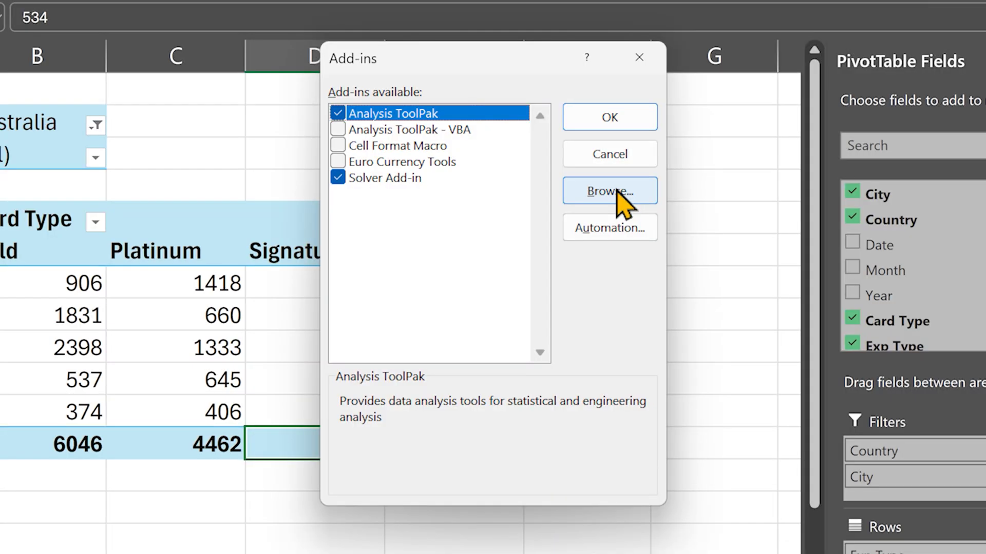
{"action": "left_click", "coordinate": [606, 114]}
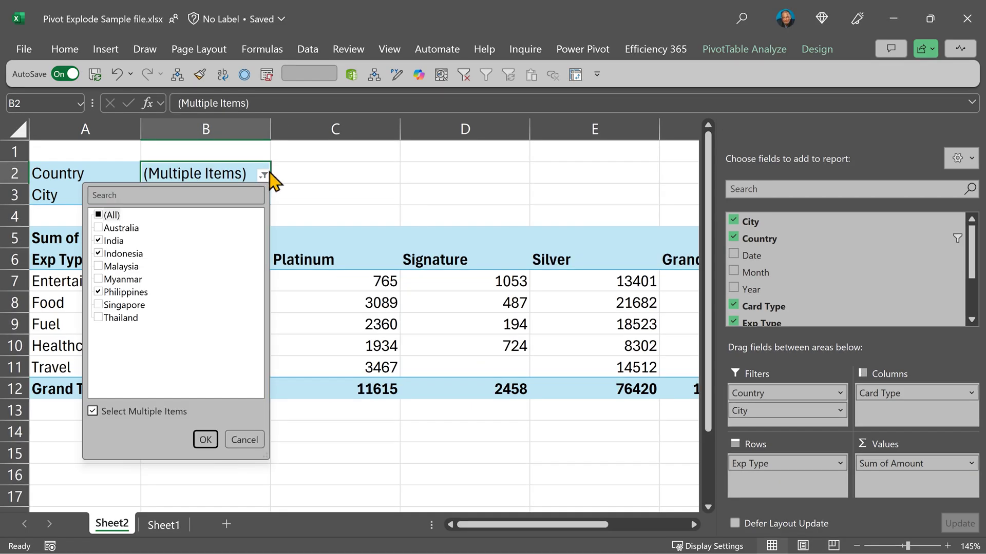
- Close the Country filter list with India, Indonesia and Philippines ticked
{"action": "key", "text": "Escape"}
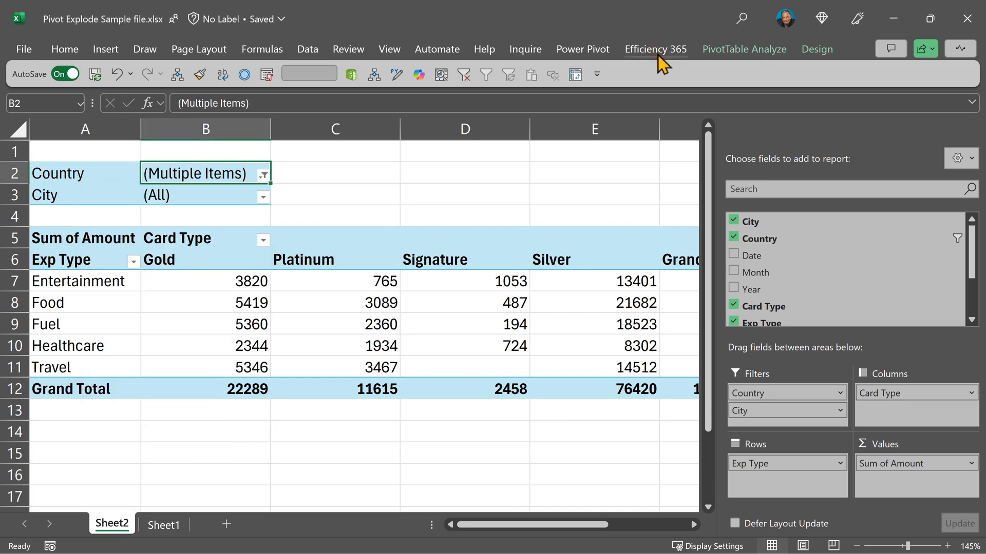
- Launch Split Pivot from the Efficiency 365 tab to split by Country
{"action": "left_click", "coordinate": [659, 53]}
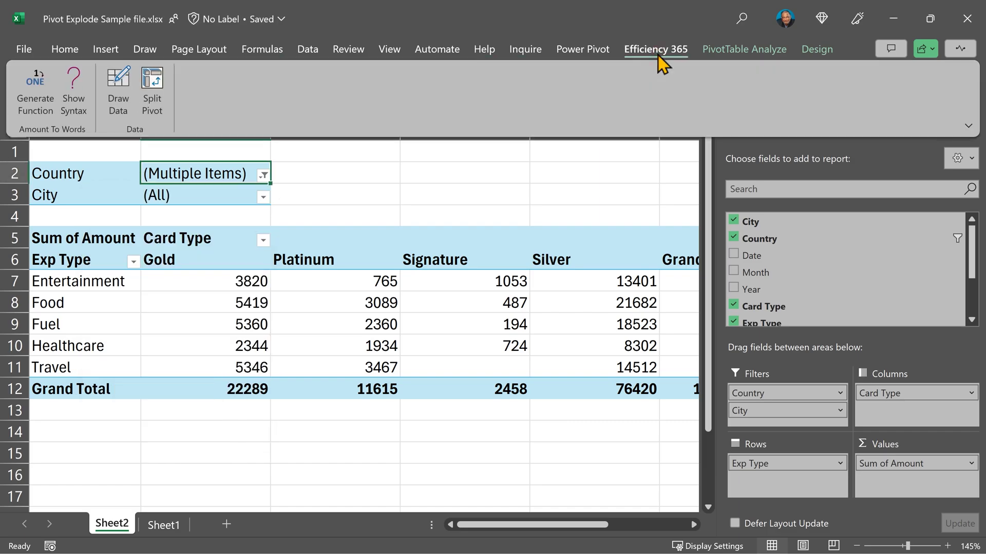
{"action": "left_click", "coordinate": [165, 103]}
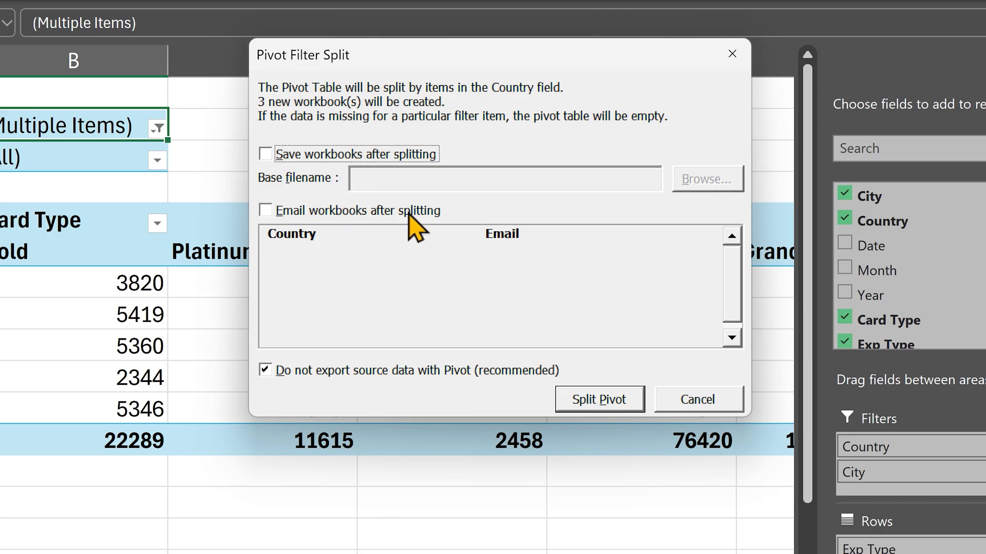
{"action": "left_click", "coordinate": [365, 154]}
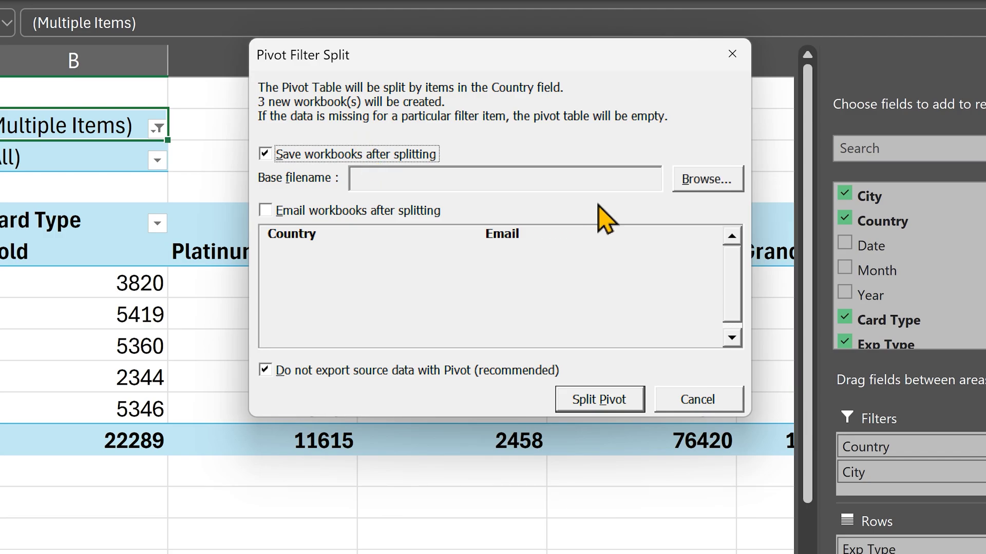
{"action": "left_click", "coordinate": [699, 190]}
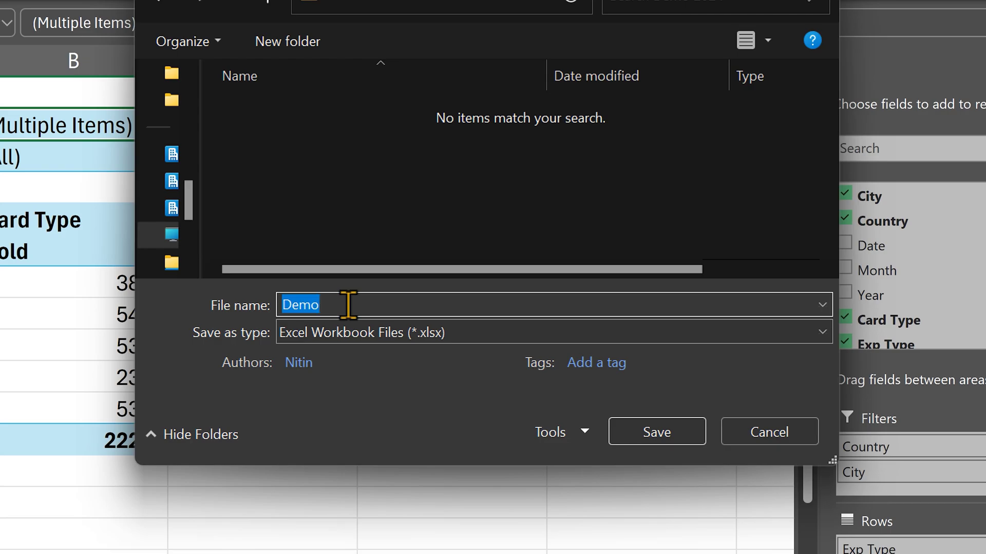
{"action": "left_click", "coordinate": [667, 429]}
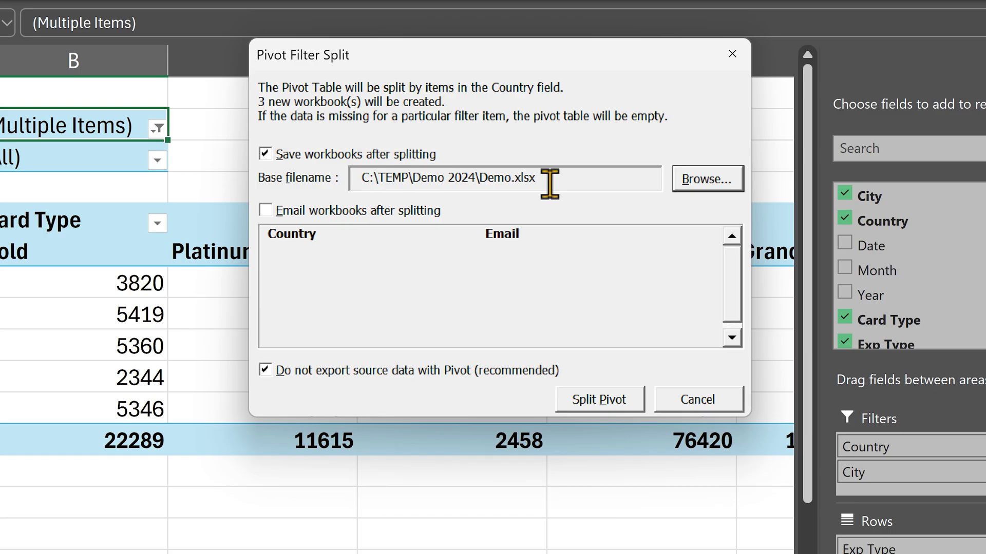
{"action": "left_click", "coordinate": [271, 155]}
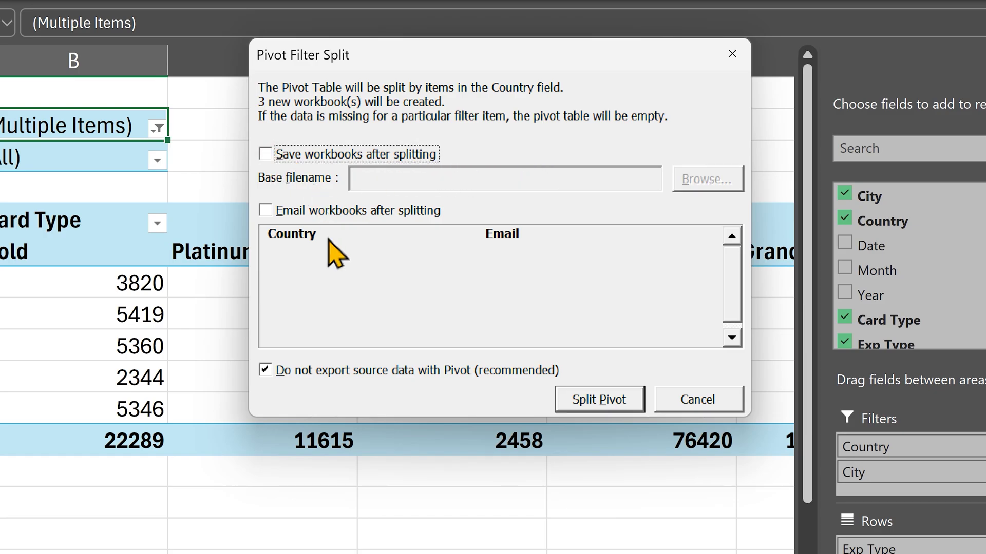
- Turn on emailing after splitting and start India's address with 'asst@'
{"action": "left_click", "coordinate": [337, 211]}
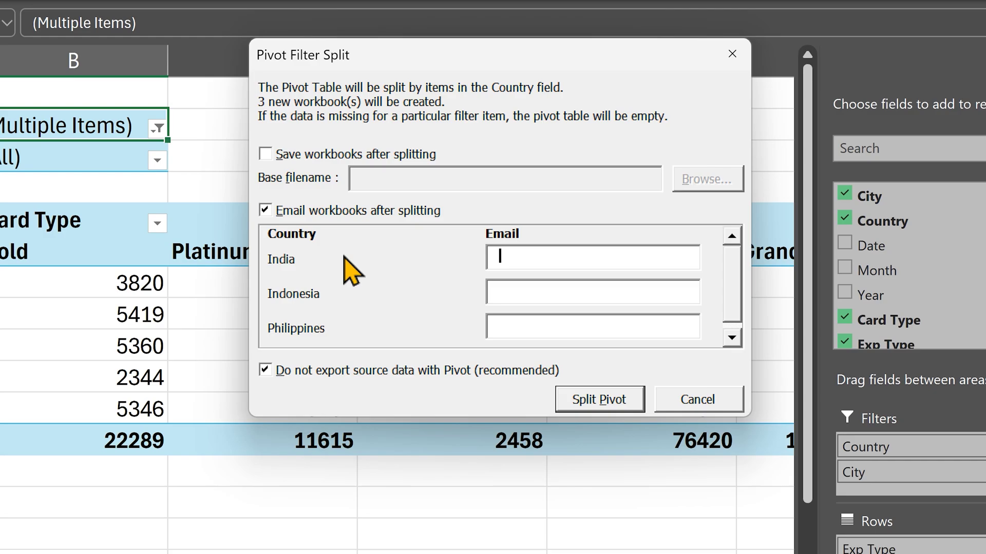
{"action": "left_click", "coordinate": [599, 260]}
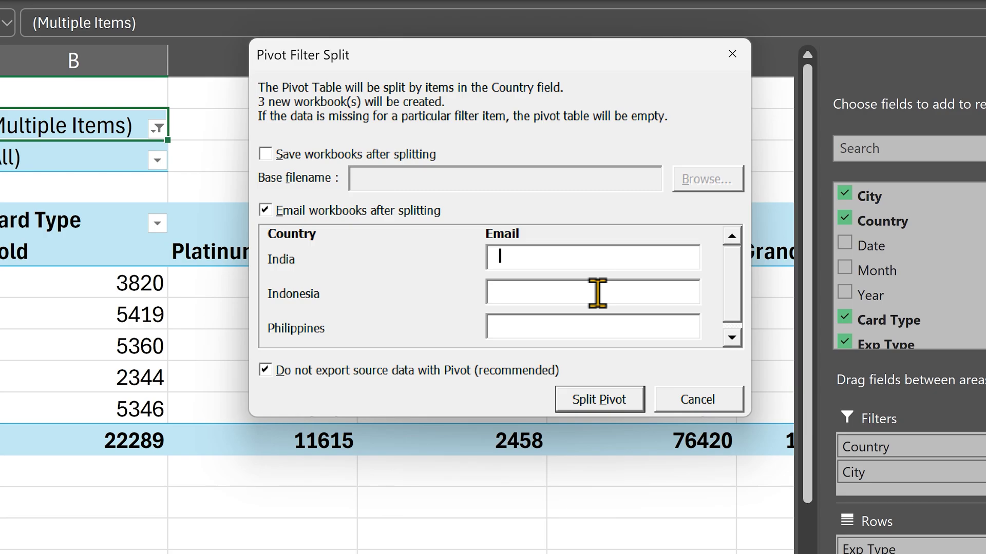
{"action": "type", "text": "asst"}
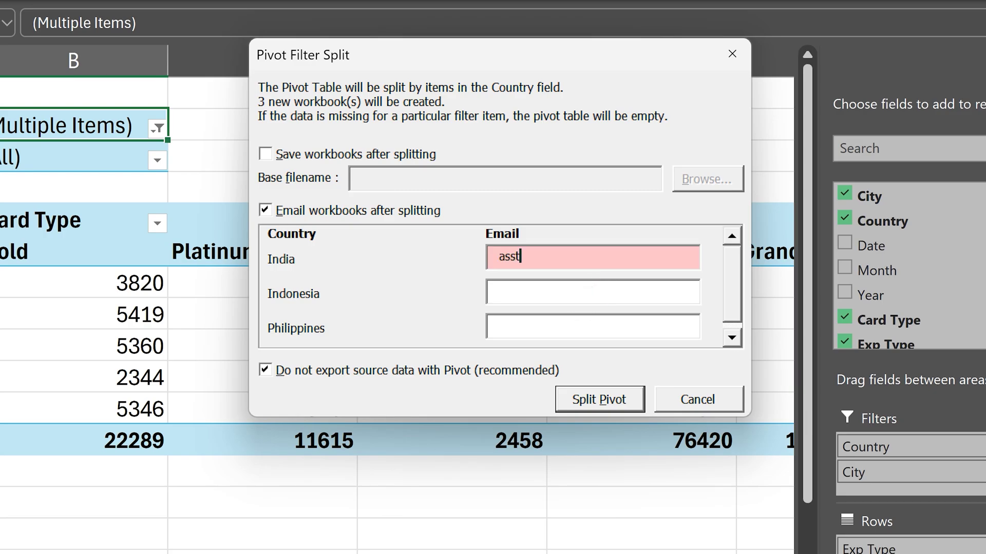
{"action": "type", "text": "@"}
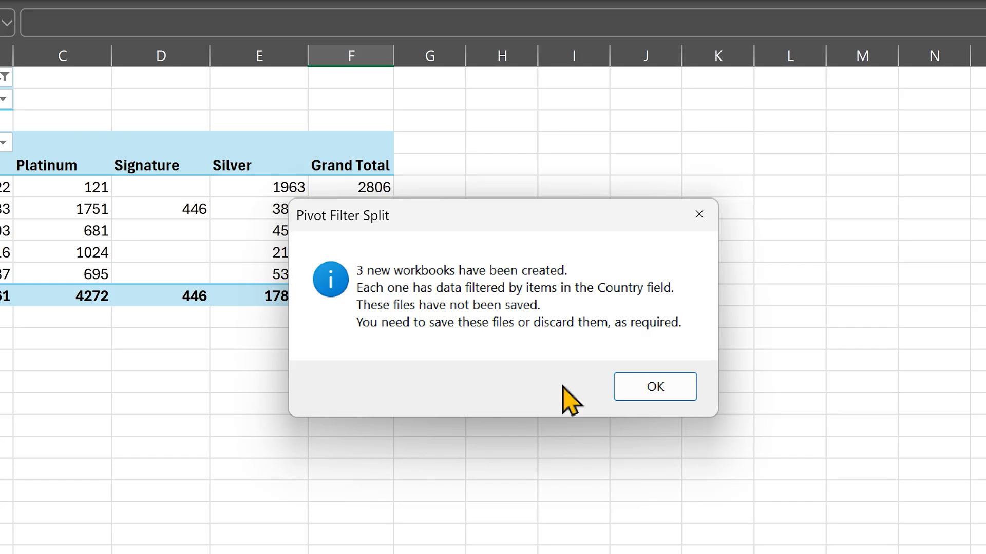
- Drill into the Indonesia workbook's Grand Total, then return to the original workbook
{"action": "left_click", "coordinate": [663, 395]}
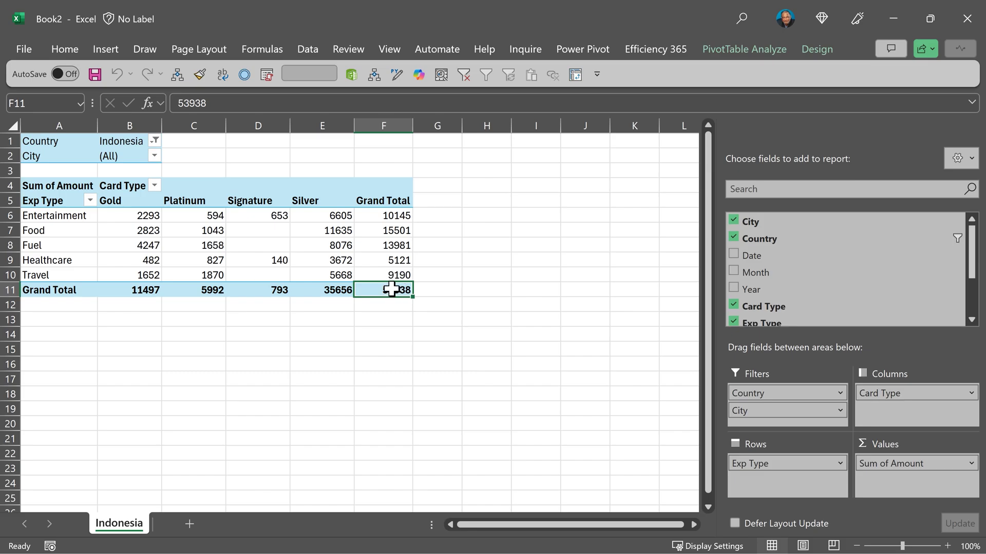
{"action": "double_click", "coordinate": [391, 289]}
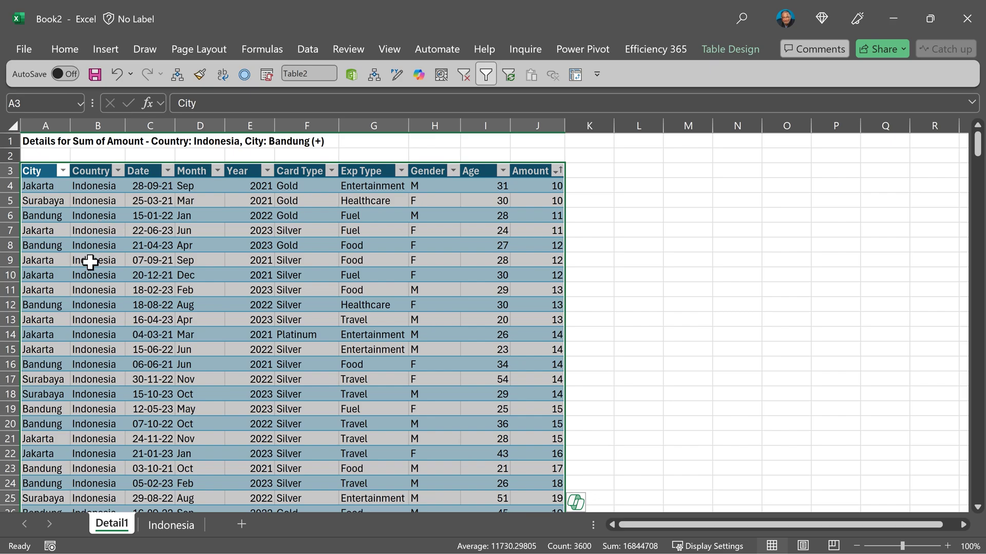
{"action": "left_click", "coordinate": [88, 288]}
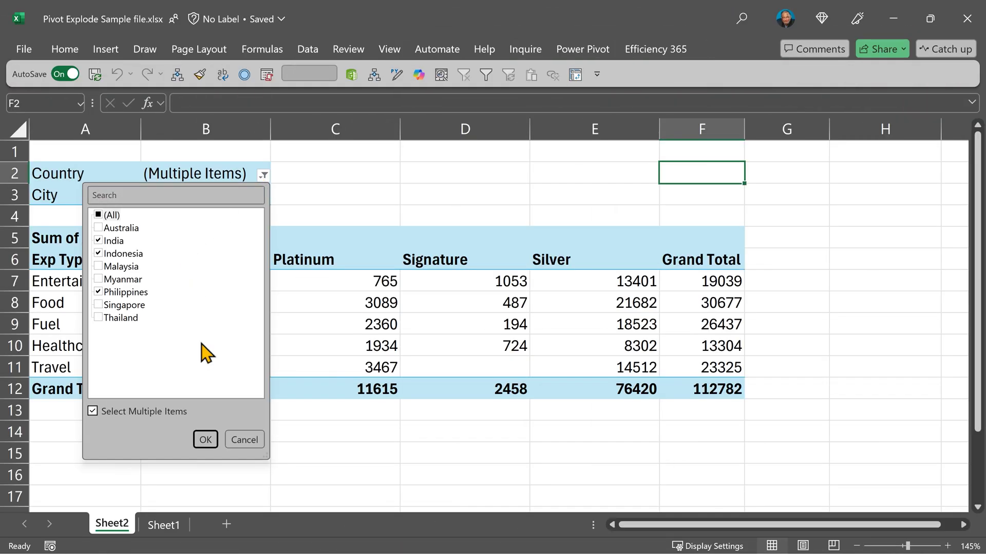
{"action": "left_click", "coordinate": [241, 439]}
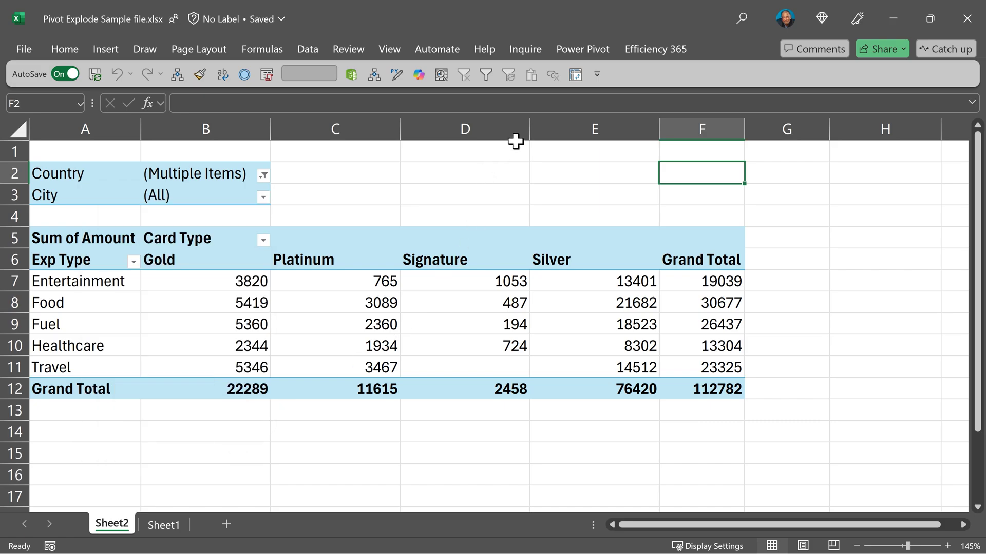
{"action": "left_click", "coordinate": [656, 49]}
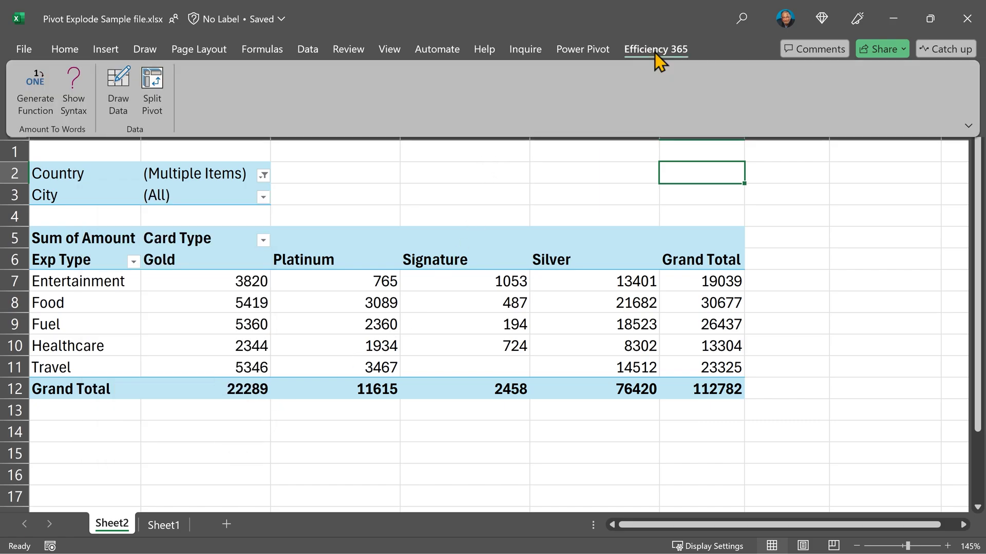
{"action": "right_click", "coordinate": [148, 111]}
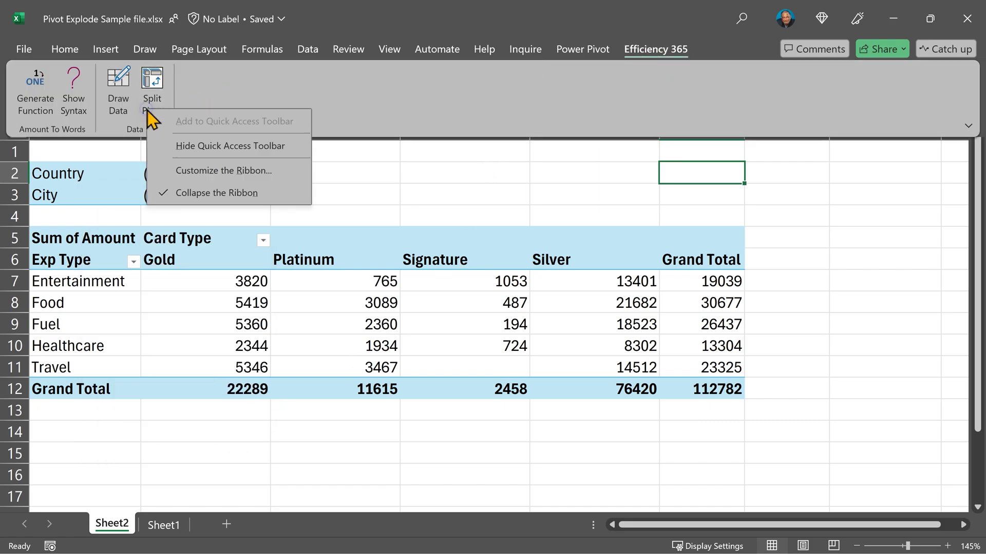
{"action": "left_click", "coordinate": [383, 184]}
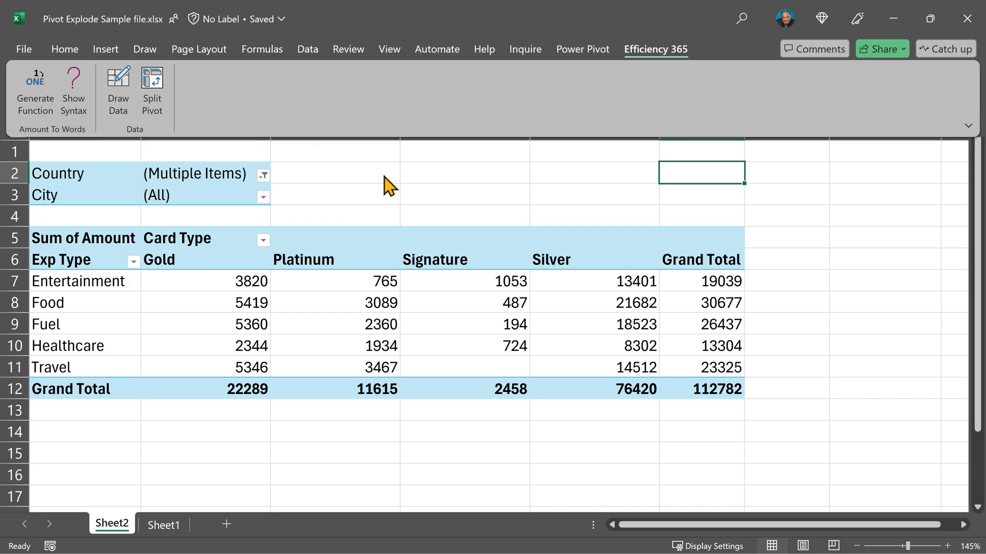
{"action": "left_click", "coordinate": [385, 180]}
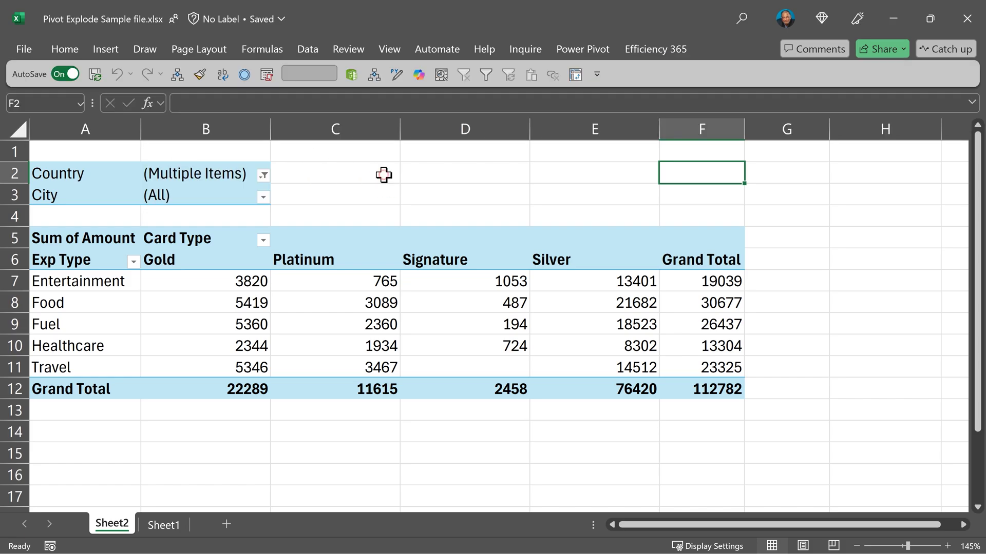
{"action": "left_click", "coordinate": [575, 75]}
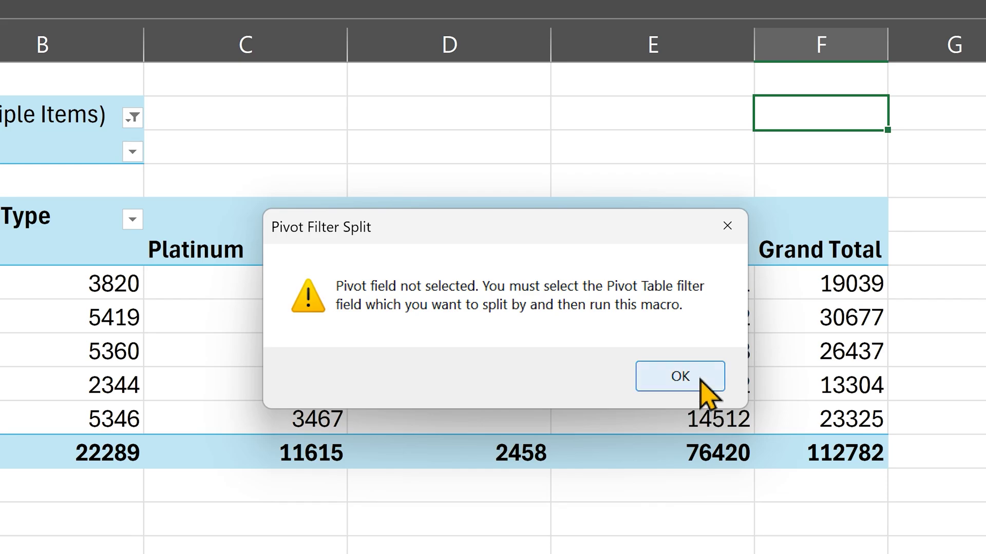
{"action": "left_click", "coordinate": [701, 380]}
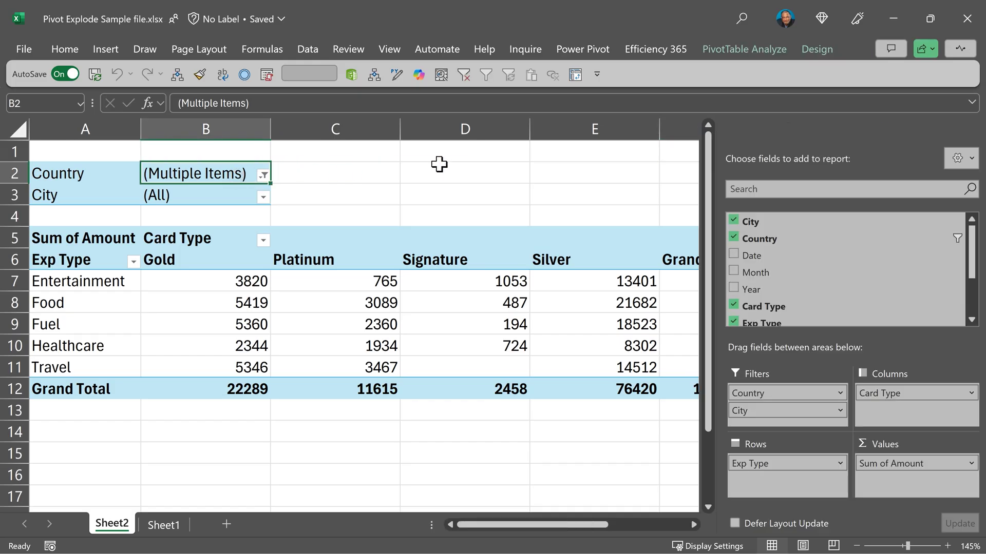
- Rerun Split Pivot by Country with emailing after splitting turned on
{"action": "left_click", "coordinate": [576, 76]}
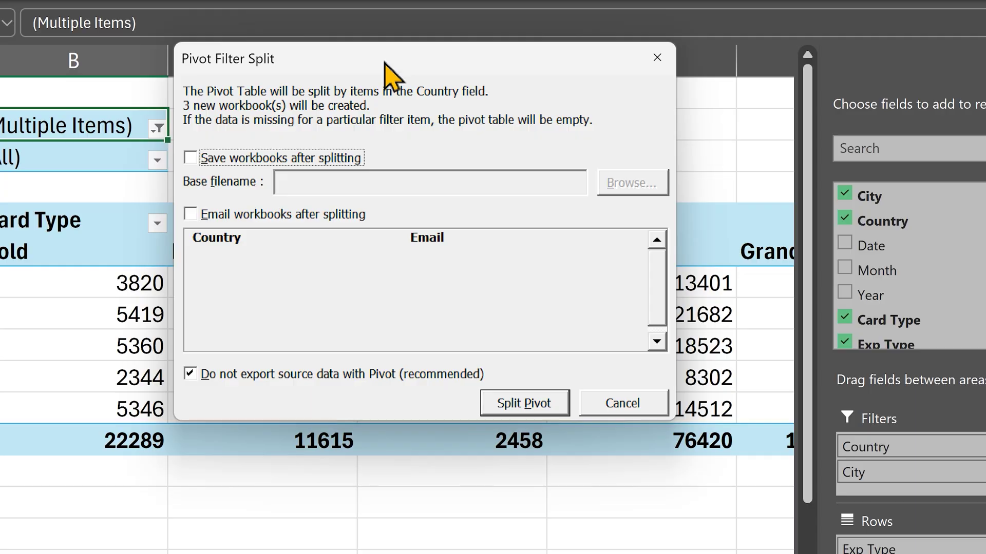
{"action": "left_click", "coordinate": [200, 216]}
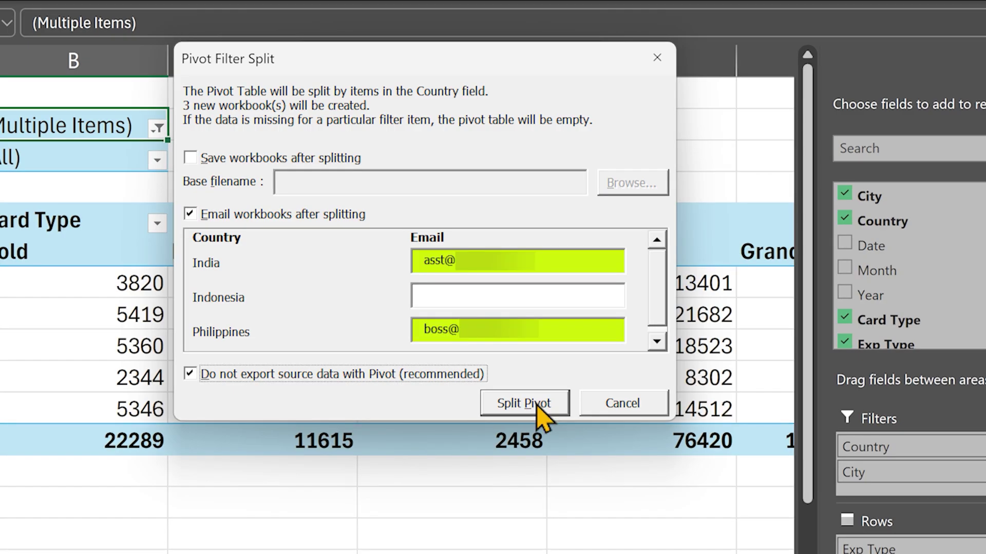
{"action": "left_click", "coordinate": [537, 403]}
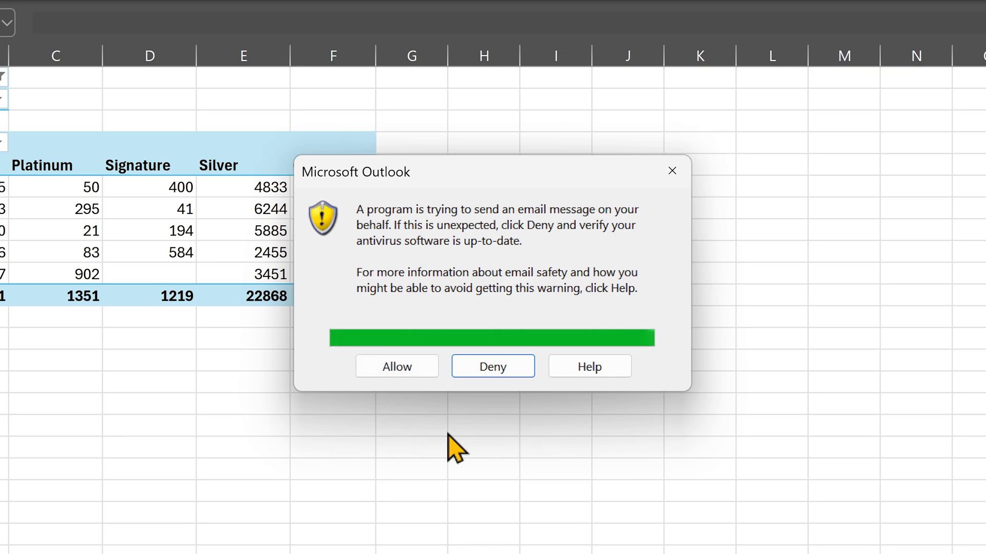
- Allow Outlook to send both workbook emails
{"action": "left_click", "coordinate": [403, 379]}
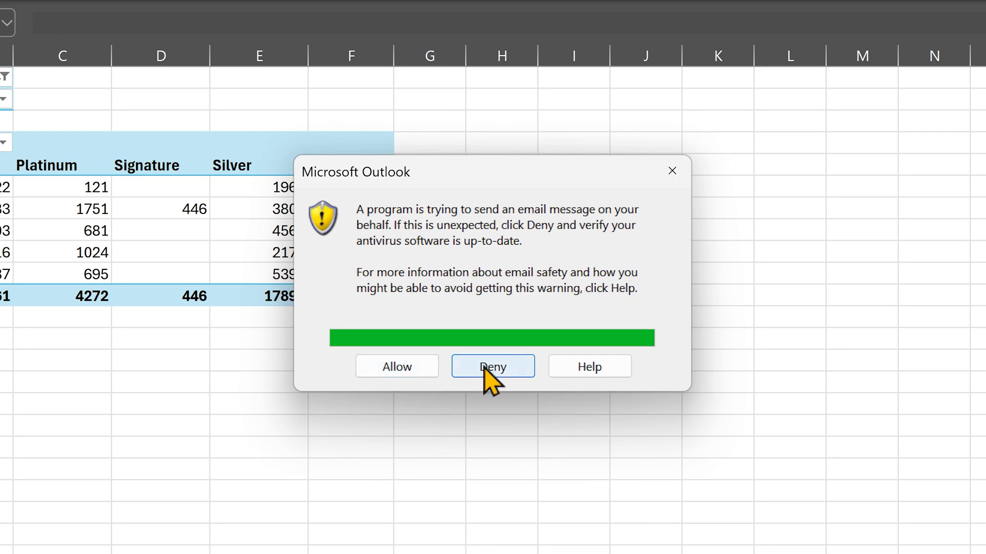
{"action": "left_click", "coordinate": [389, 374]}
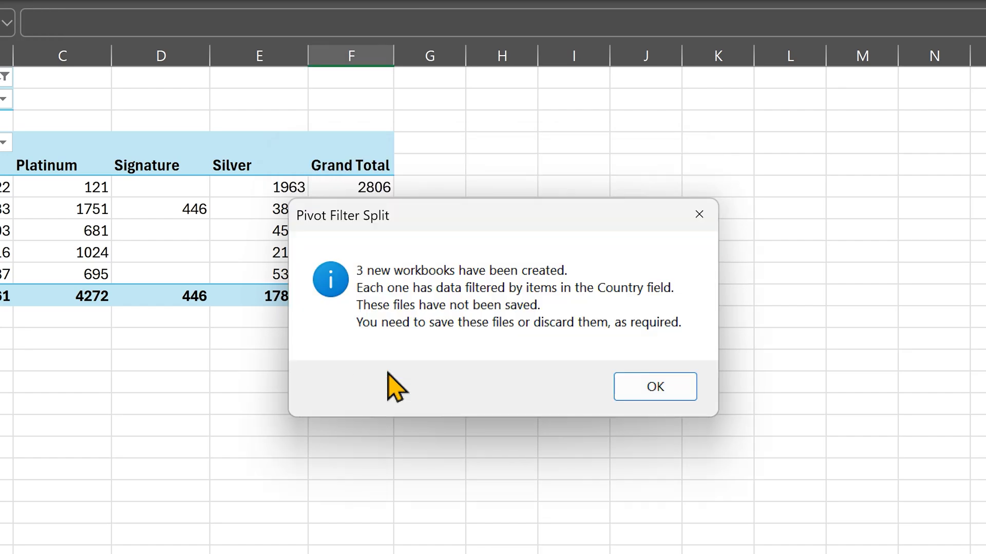